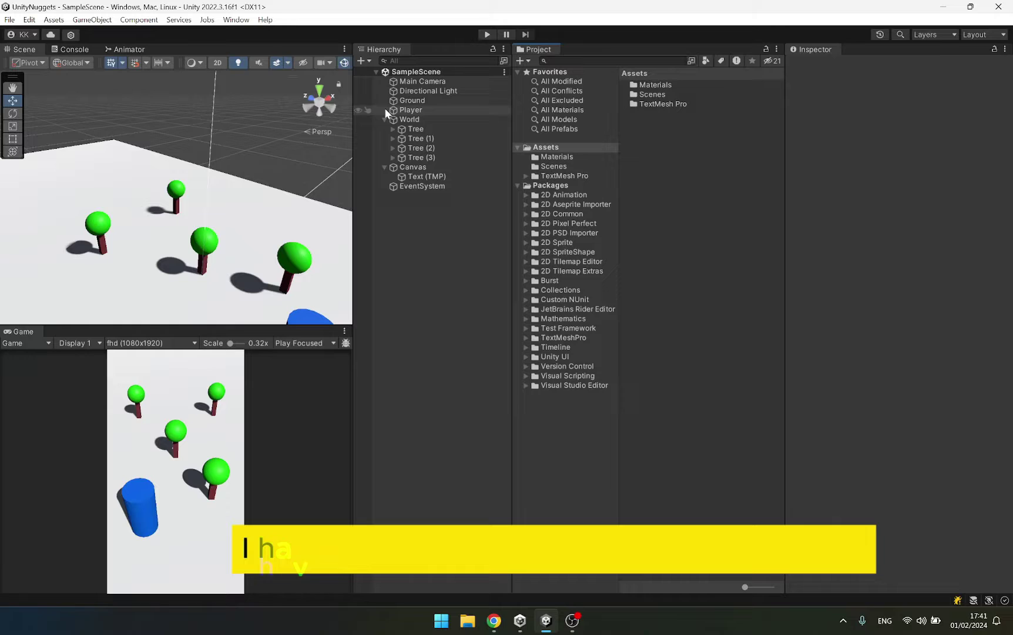
Inspect the Player, Canvas and World objects, ending on the first Tree's transform values
click(403, 110)
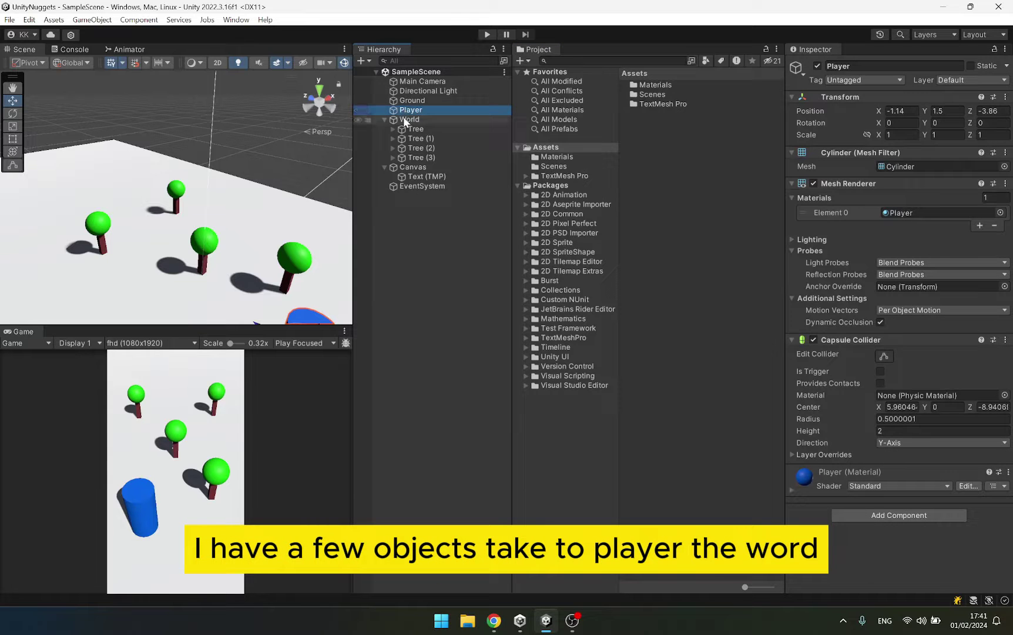
click(400, 168)
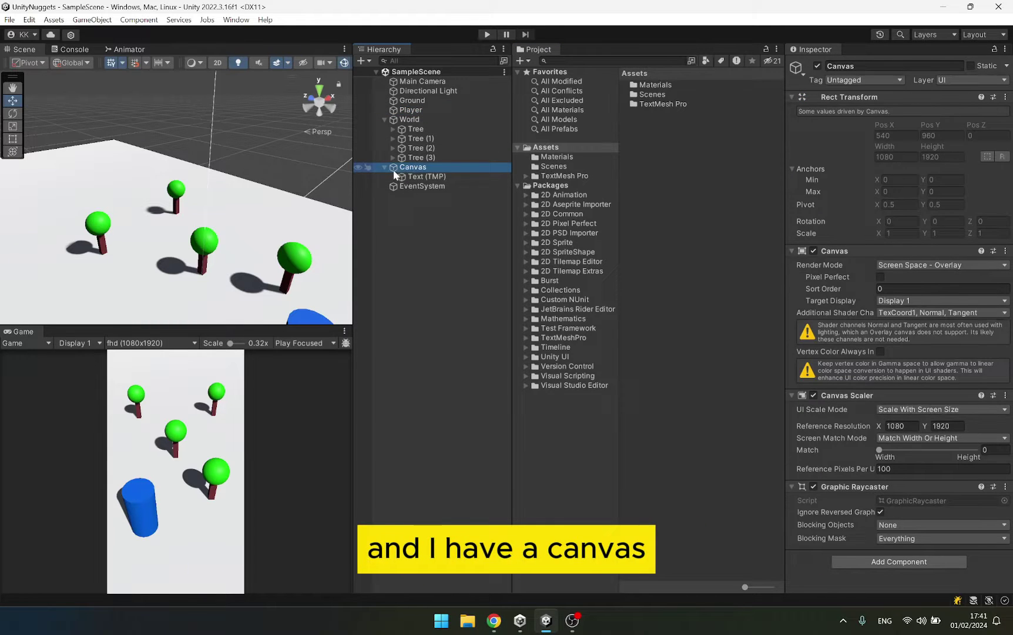
click(409, 123)
click(415, 128)
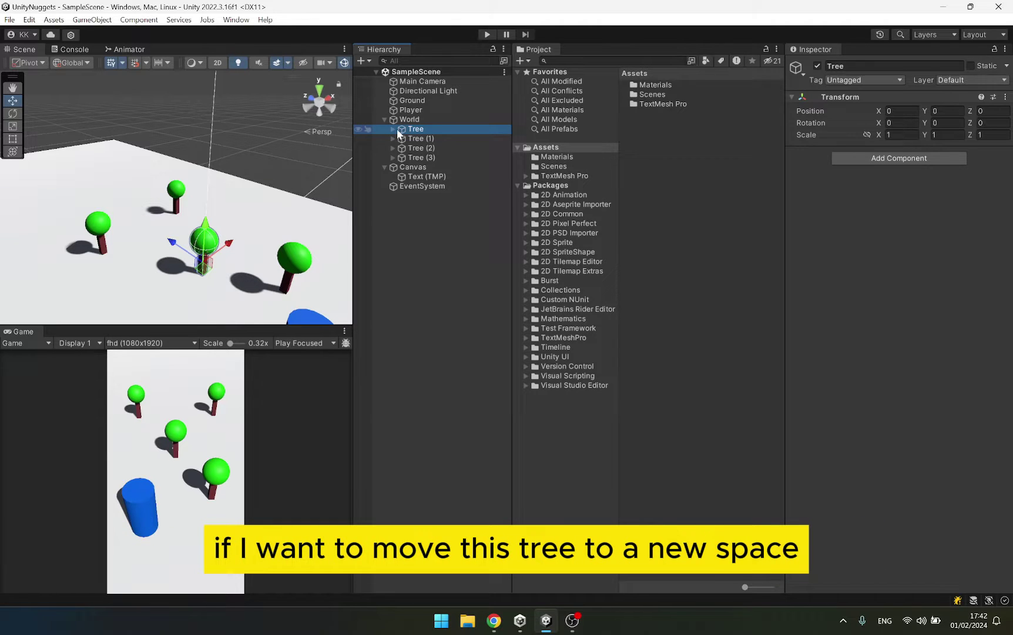
Drag the Tree's move gizmo so the tree sits beside the blue cylinder
drag(180, 249, 255, 298)
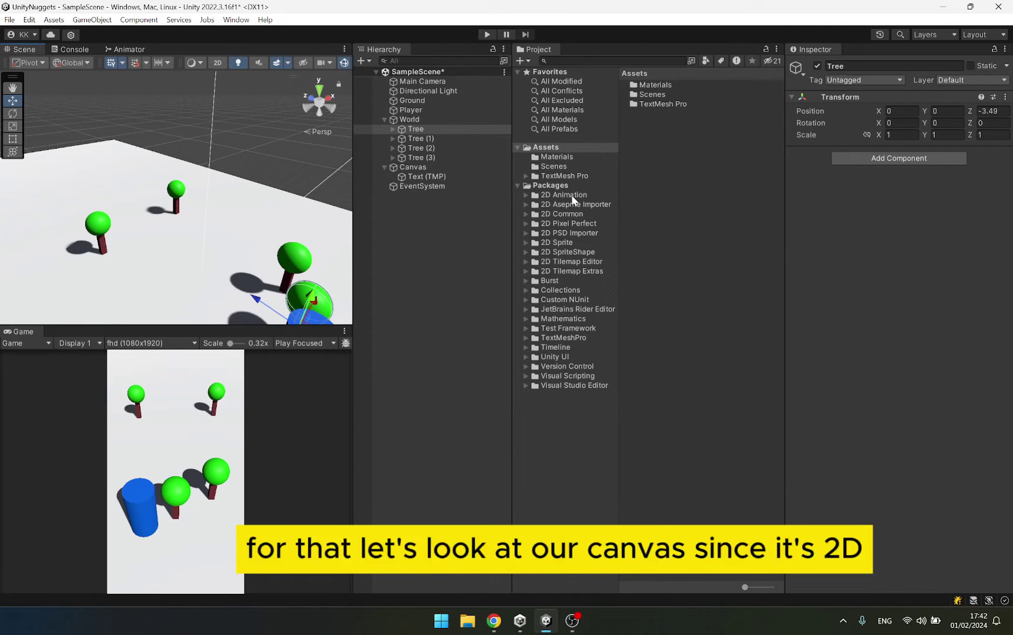
Frame the Canvas in 2D view with the Rect tool and select Text (TMP) to show its 1080×1920 layout
click(479, 168)
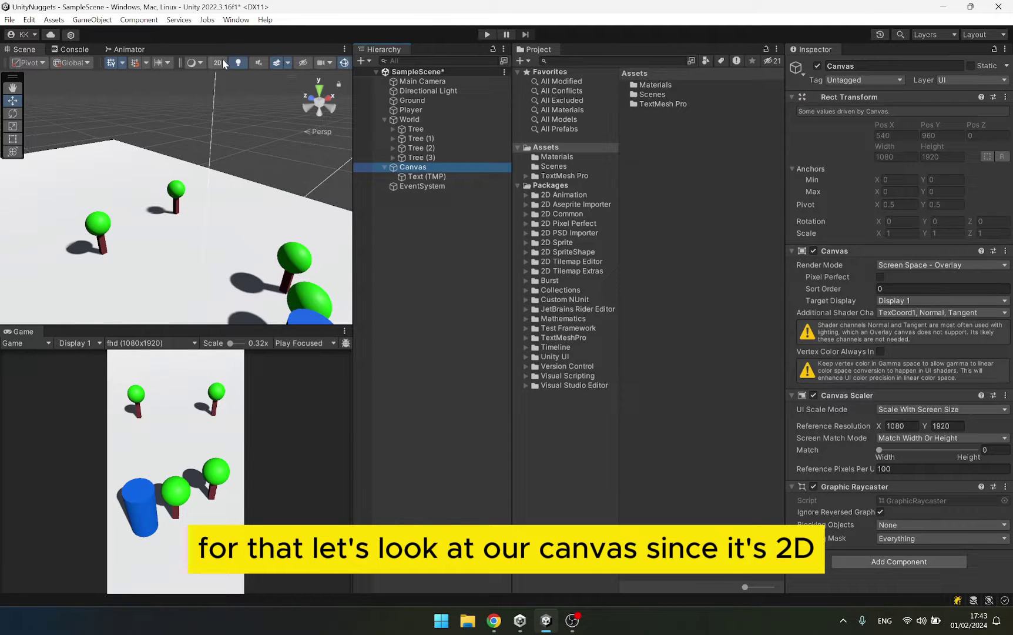
click(223, 63)
double_click(432, 167)
key(t)
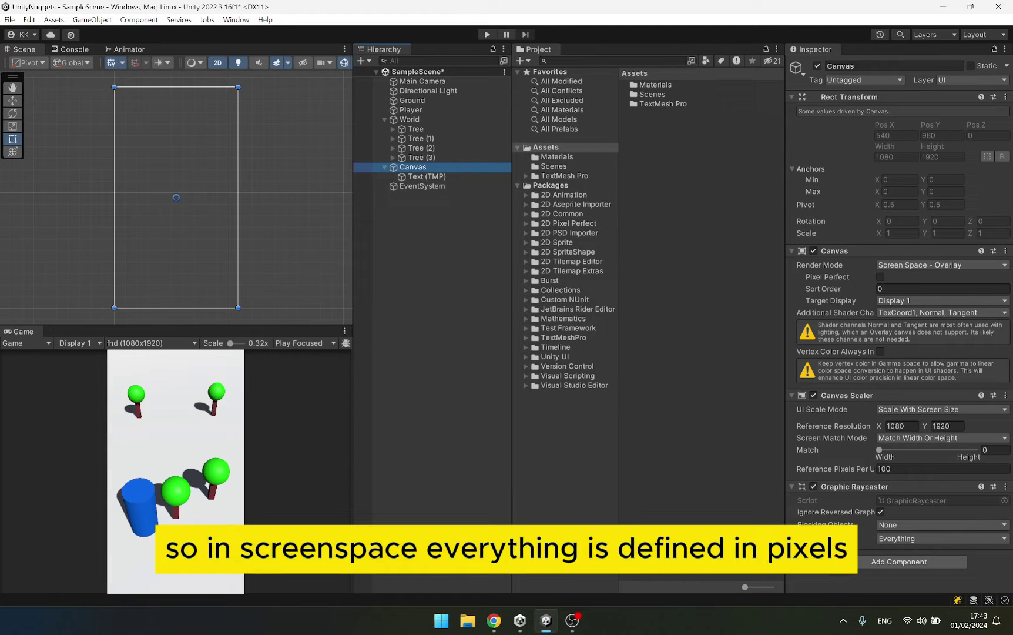
click(423, 177)
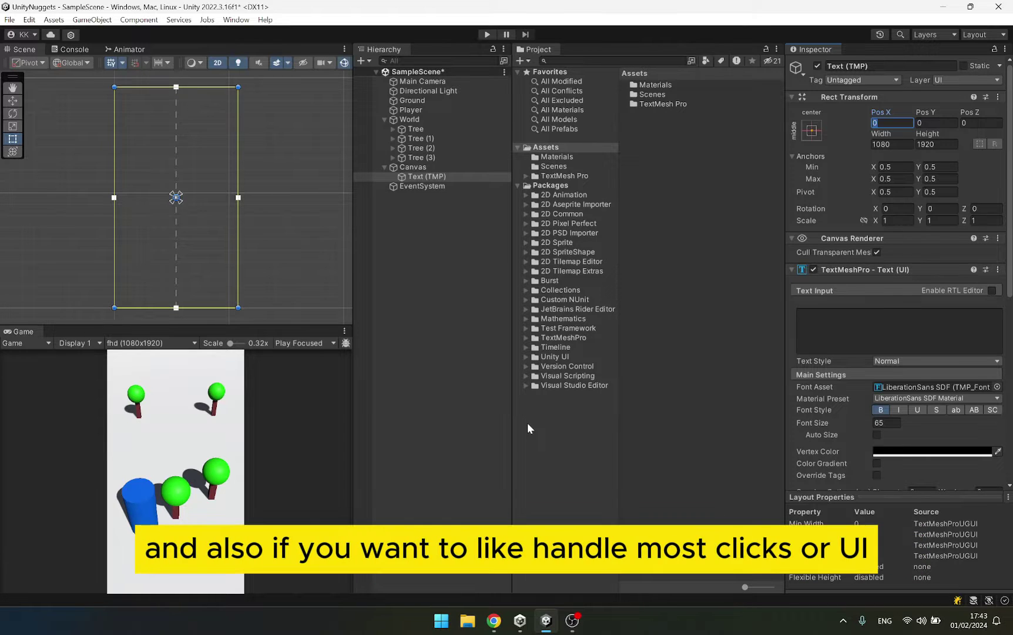
click(299, 418)
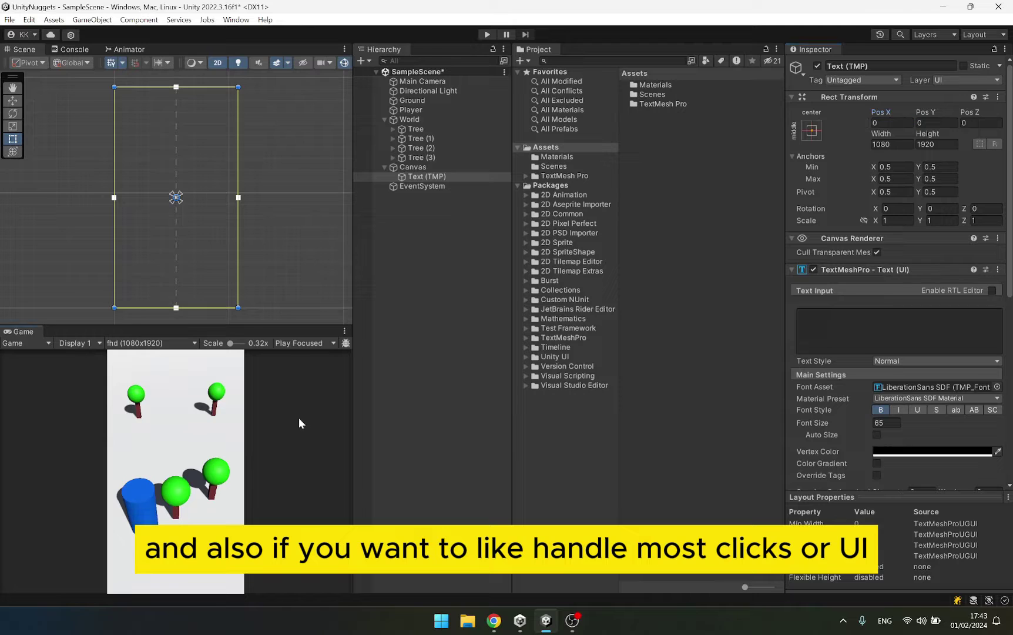